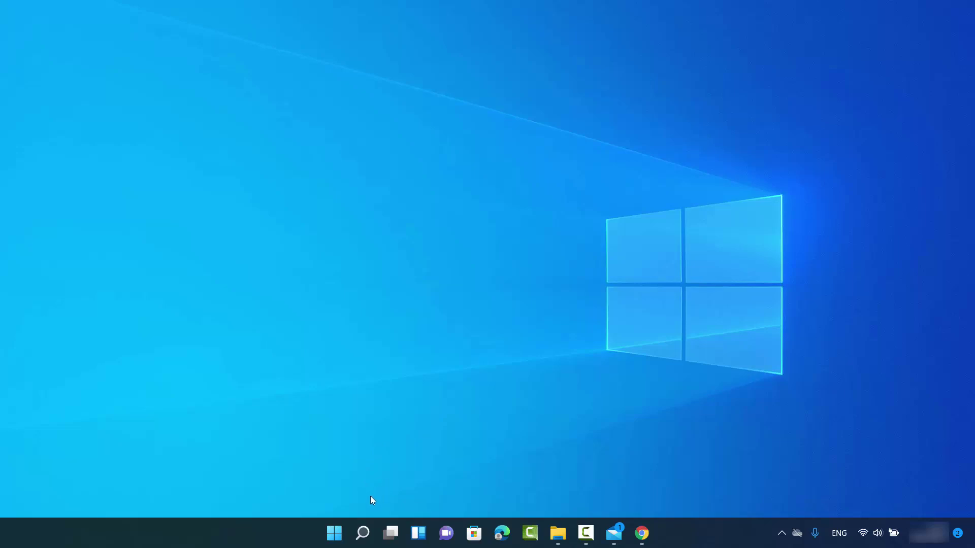
Search for 'cont', open Control Panel in Category view, and go to Change account type.
mouse_move(358, 533)
left_click(359, 536)
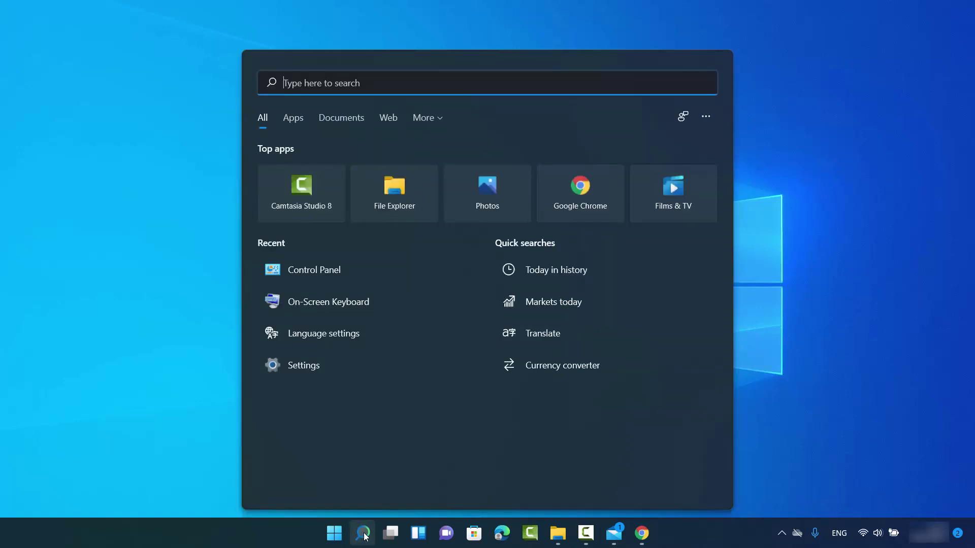
type("c")
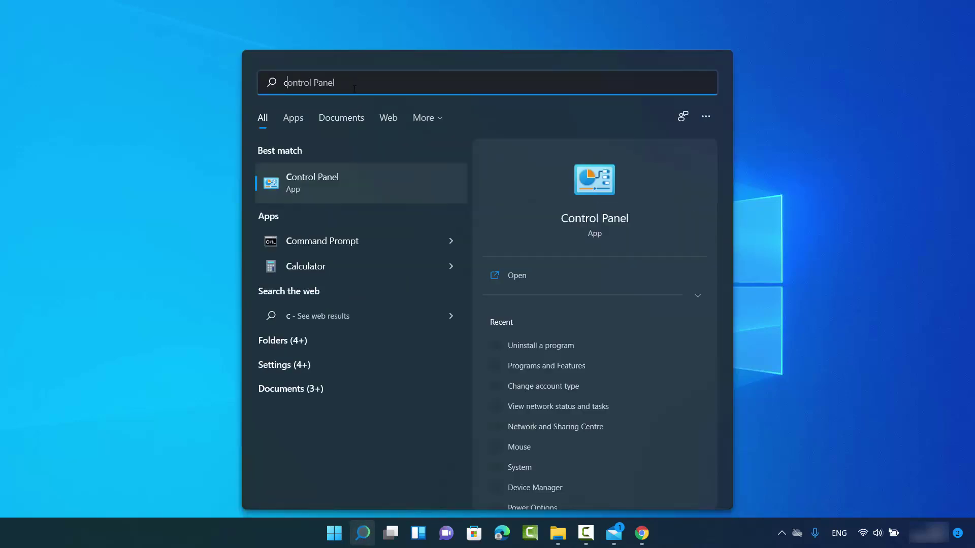
type("ont")
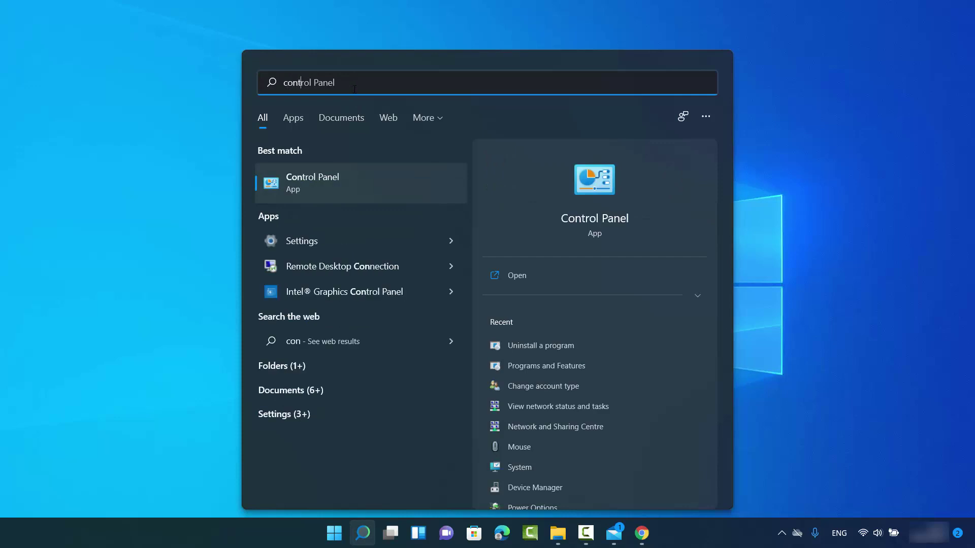
left_click(311, 184)
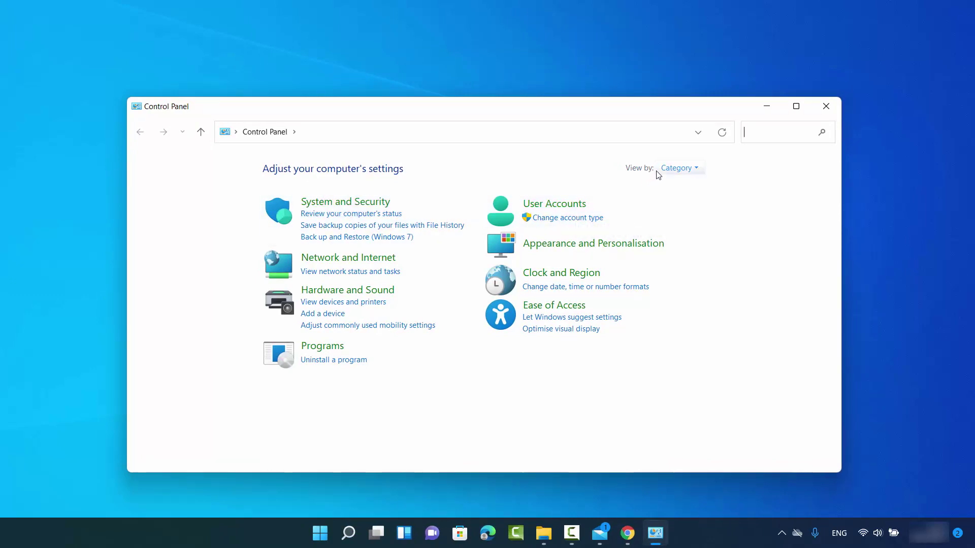
left_click(683, 169)
left_click(682, 183)
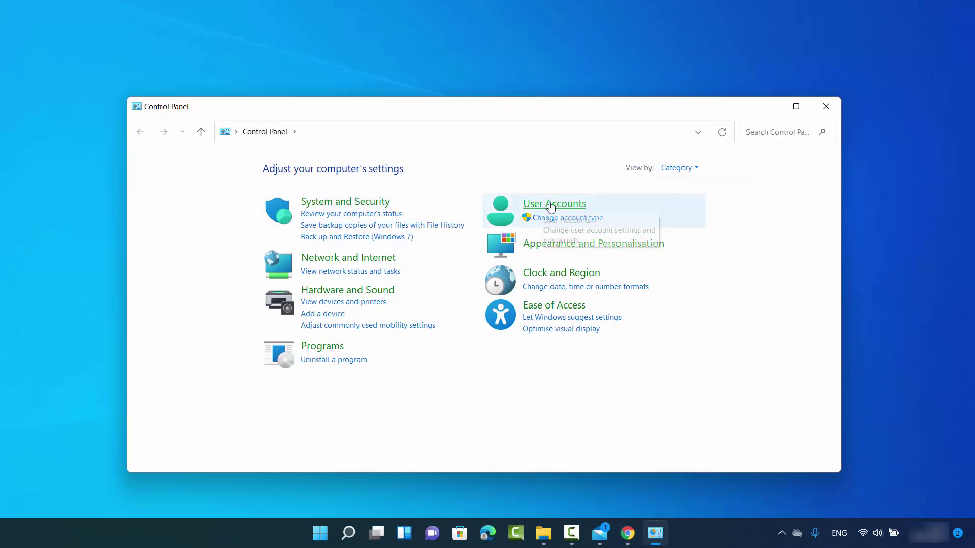
left_click(570, 219)
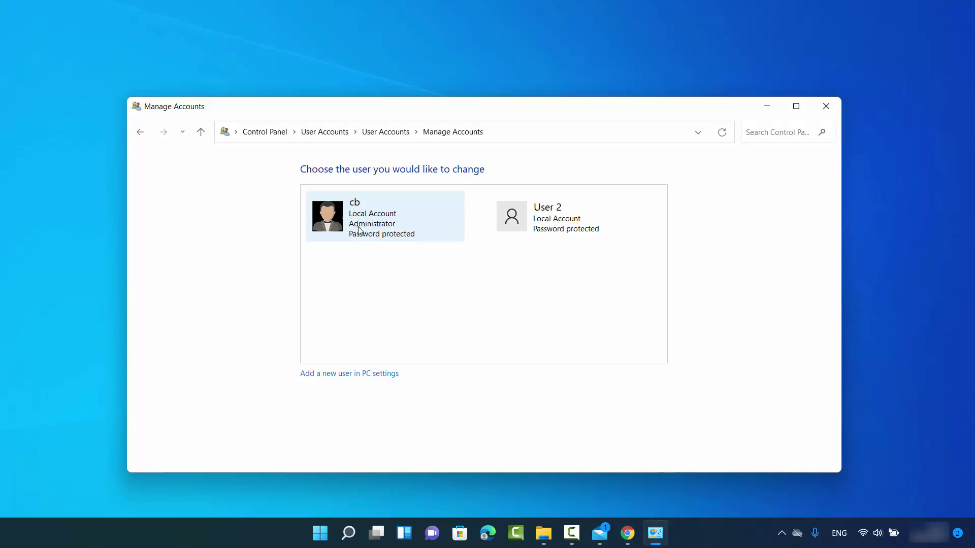
Open User 2's Change an Account page, return to Manage Accounts, then reopen it.
left_click(567, 227)
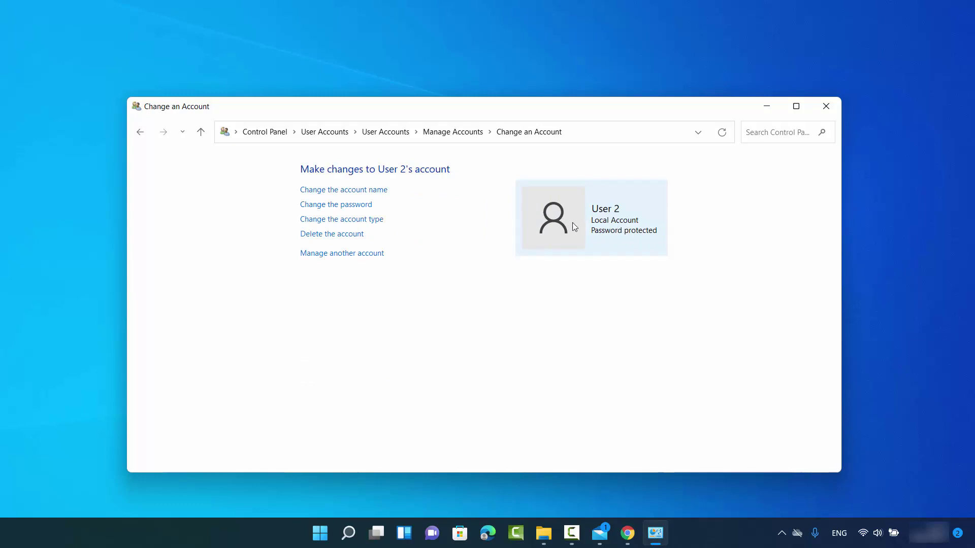
left_click(467, 136)
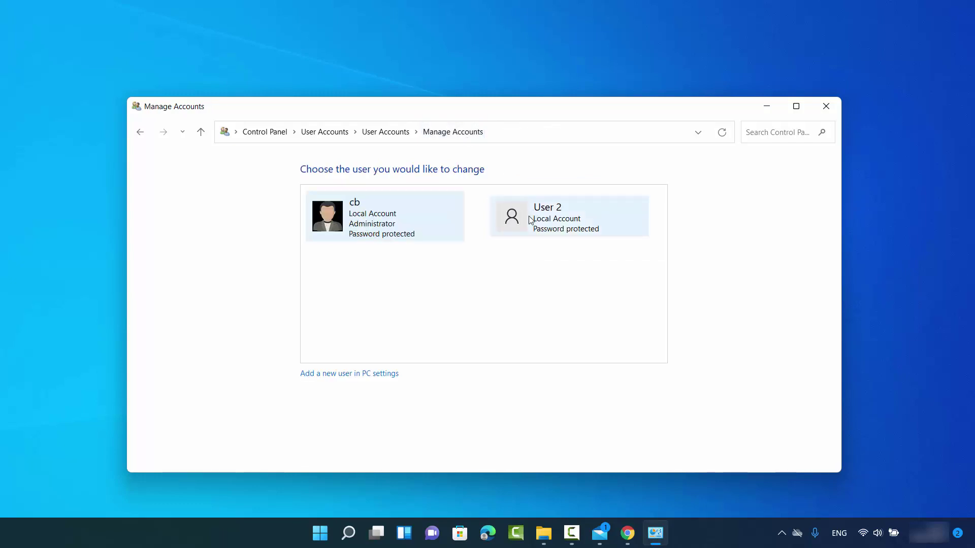
left_click(556, 221)
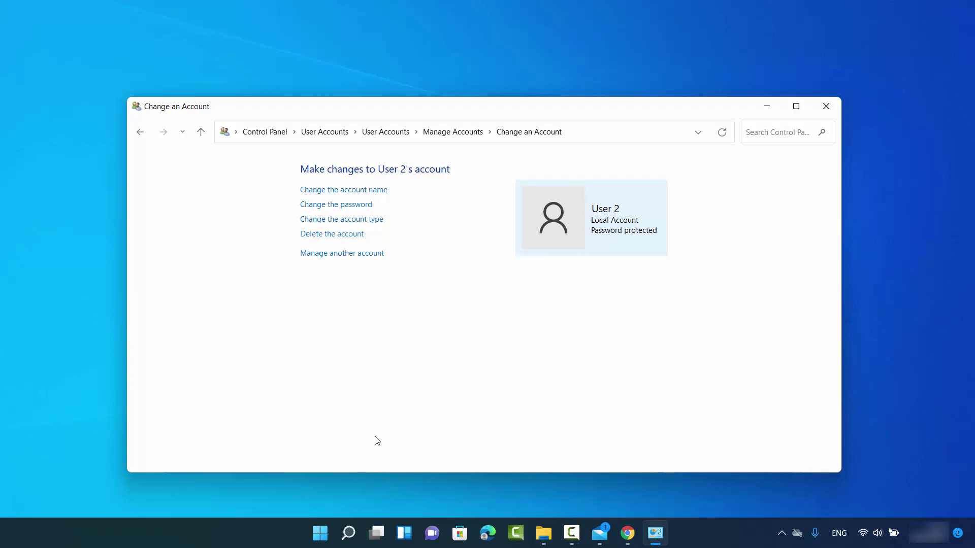
Open the Settings app via Win+X and a search for 'sett', then go to Accounts.
right_click(320, 533)
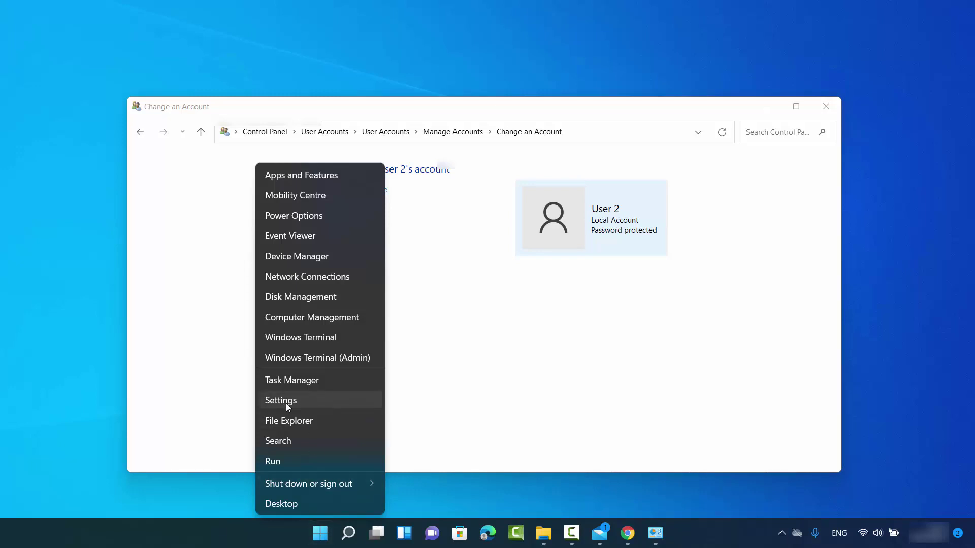
left_click(299, 402)
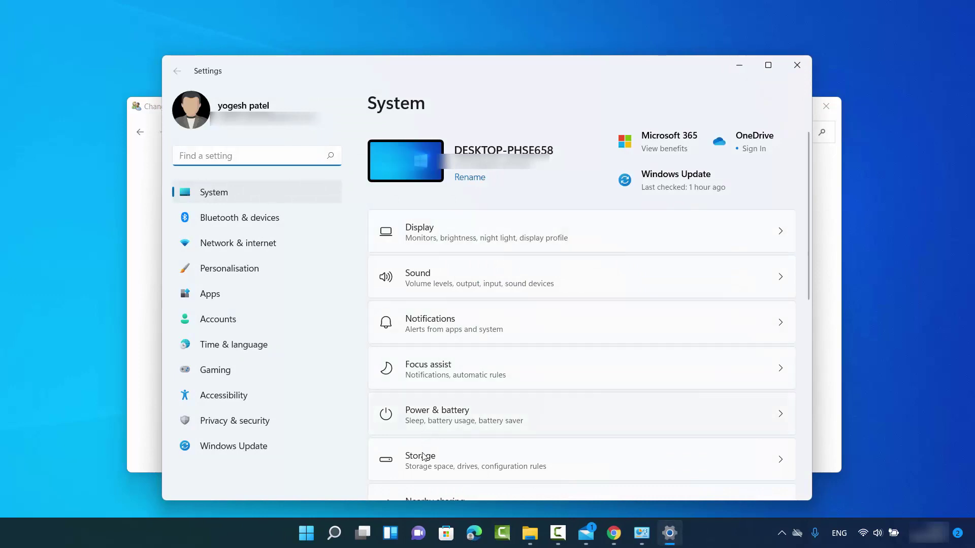
left_click(334, 533)
type("settings")
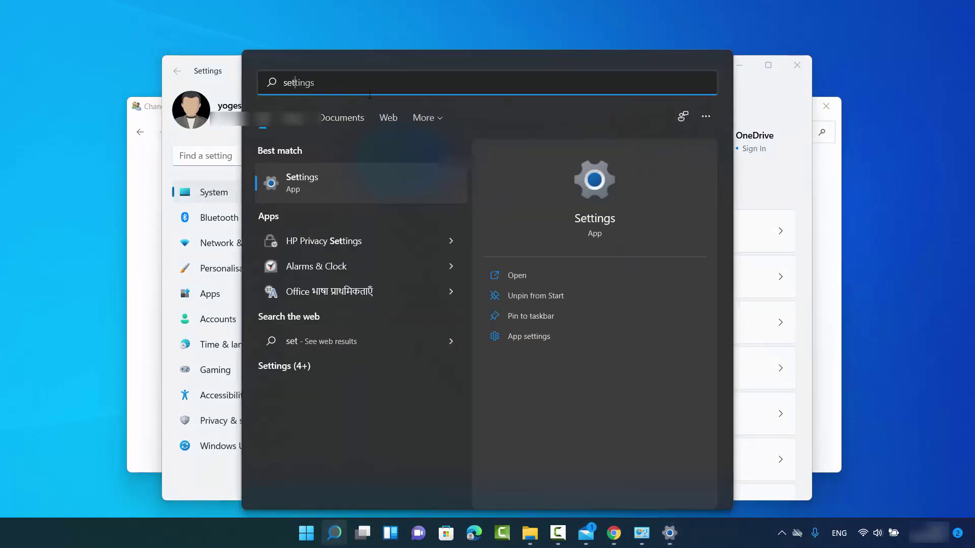
left_click(313, 178)
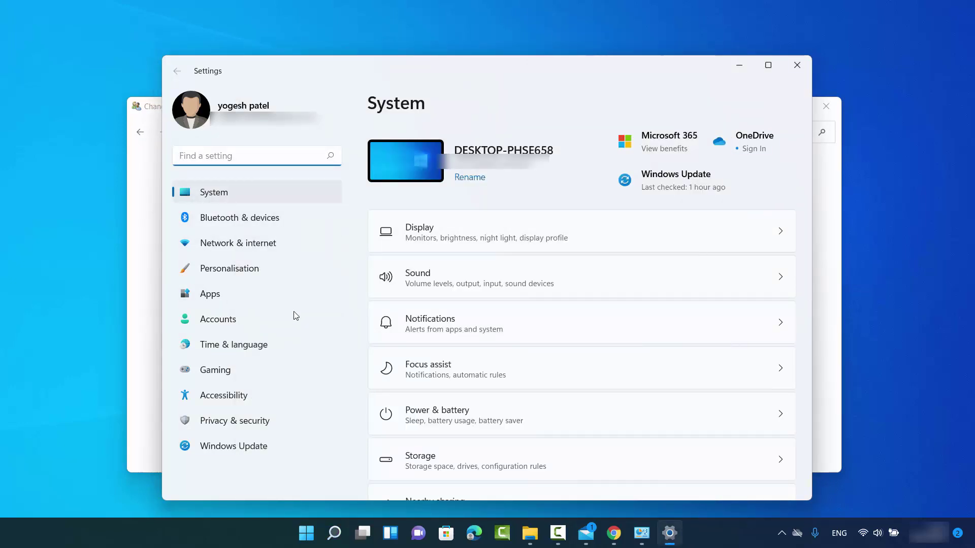
left_click(246, 321)
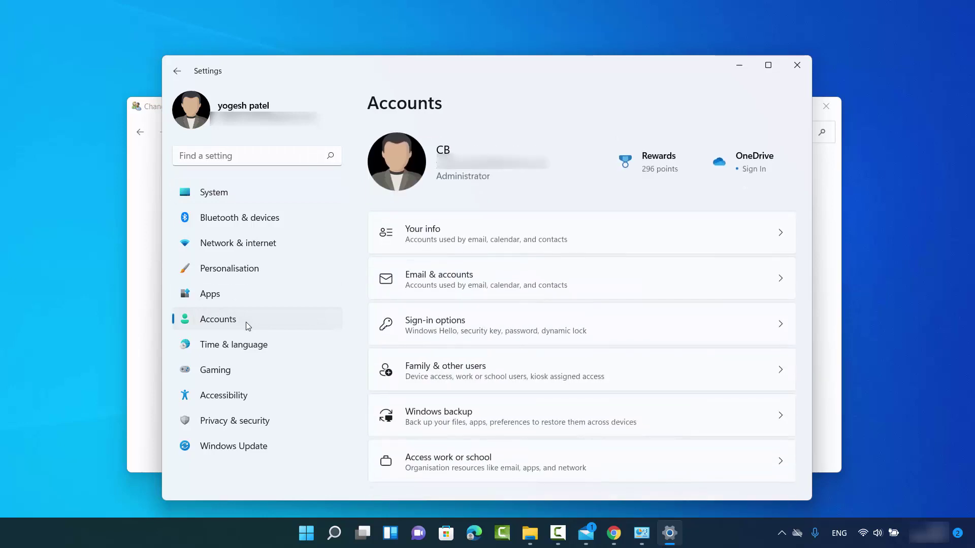
Open Family & other users and expand User 2's local account options.
left_click(444, 380)
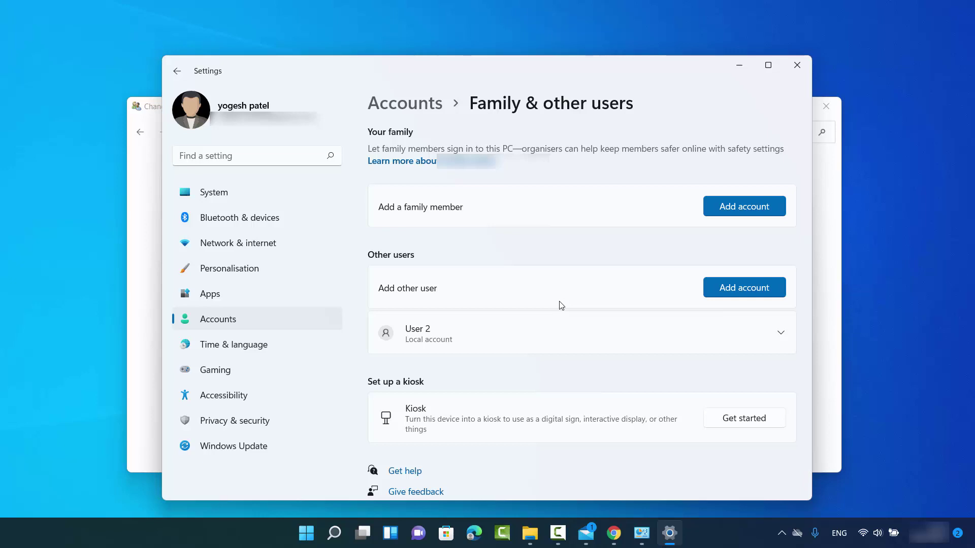
left_click(440, 340)
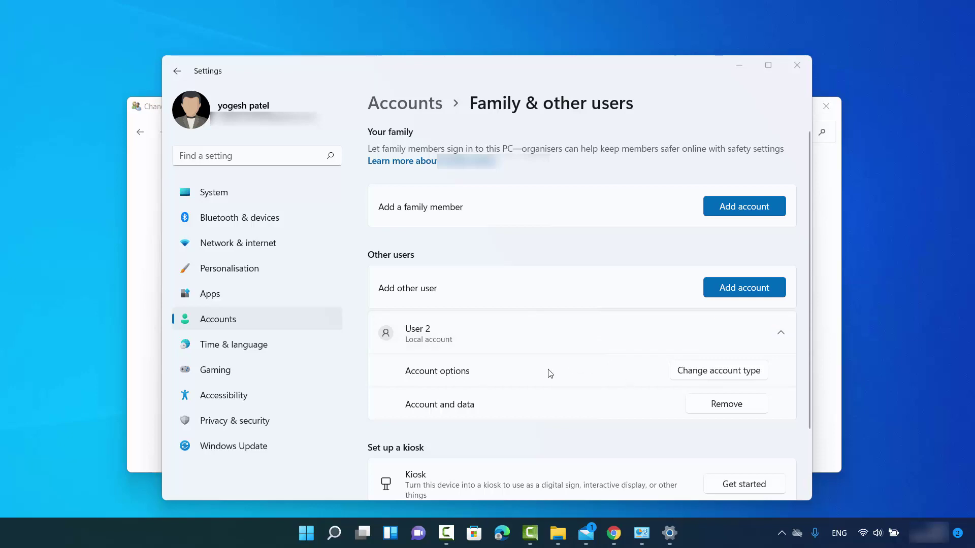
left_click(136, 370)
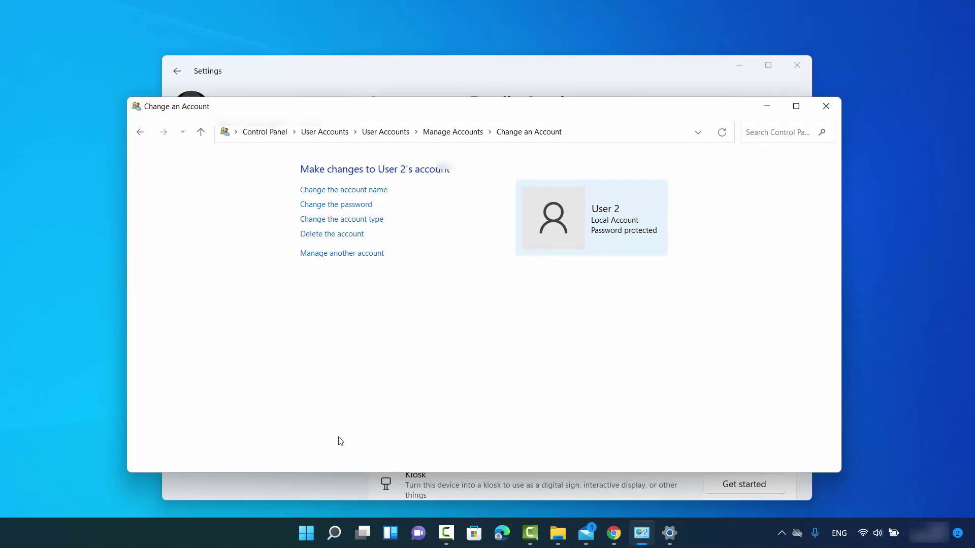
left_click(296, 487)
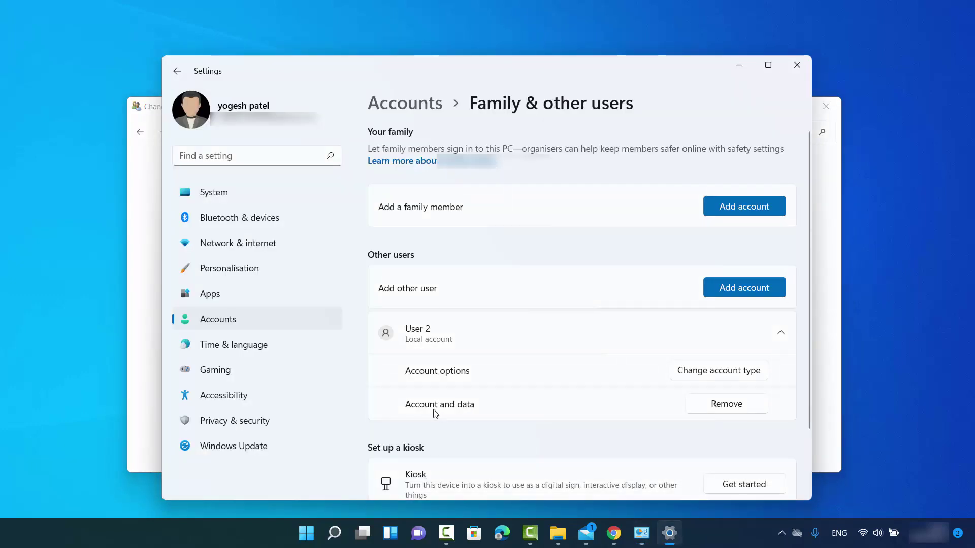
Remove User 2 and confirm Delete account and data, then bring Control Panel forward.
left_click(726, 409)
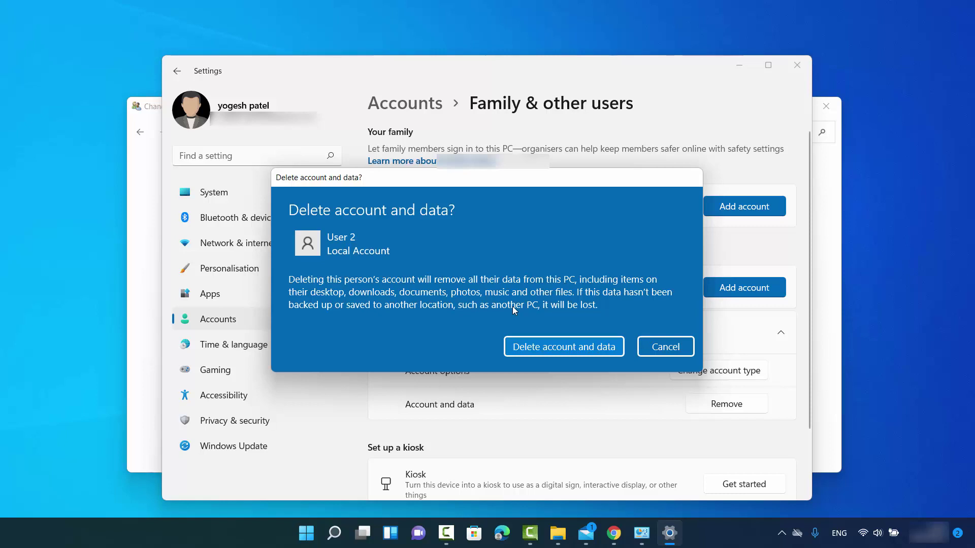
left_click(538, 347)
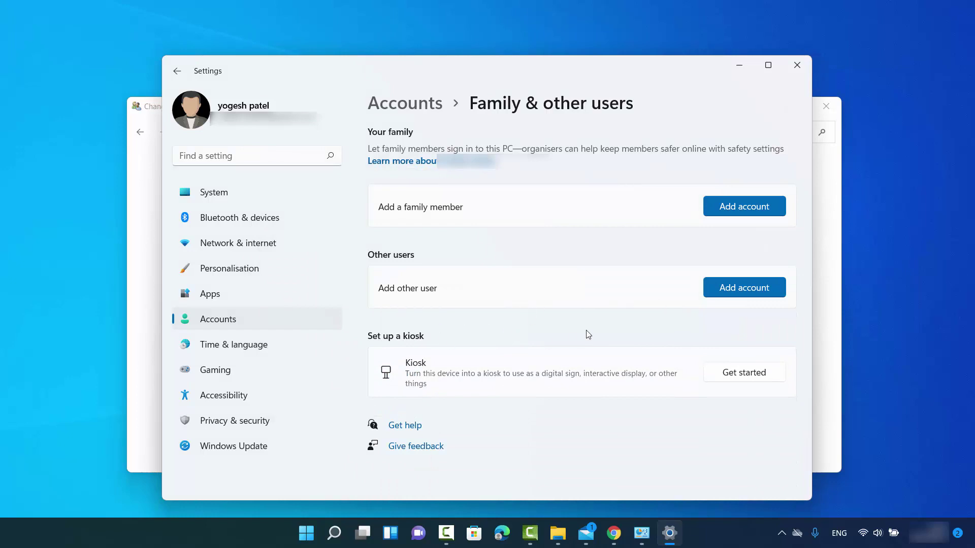
left_click(137, 329)
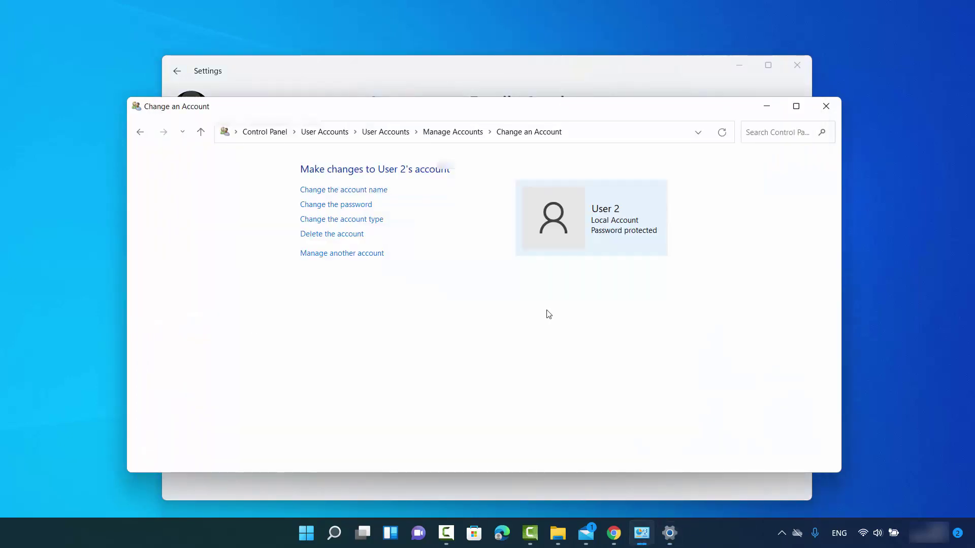
Close both windows and reopen Control Panel's Manage Accounts, now listing only cb.
left_click(825, 107)
left_click(796, 65)
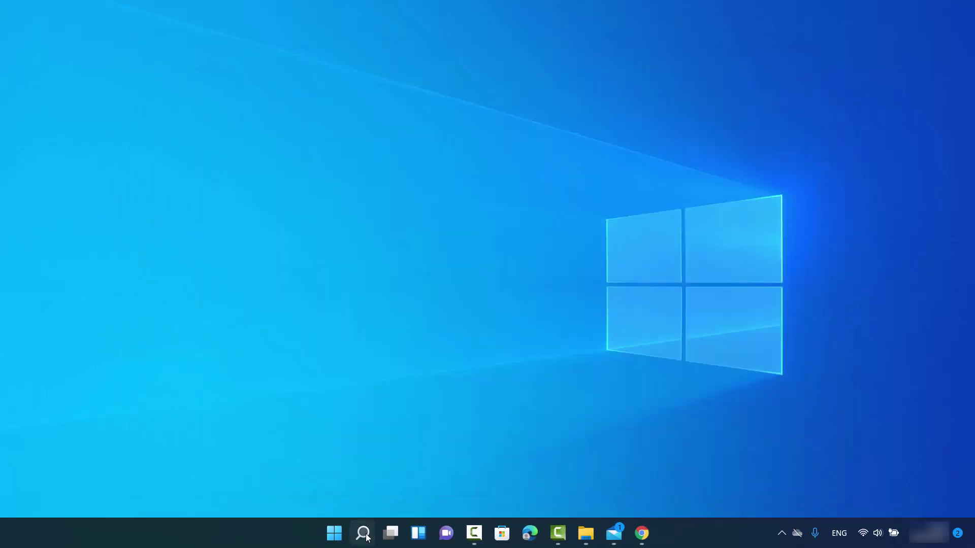
left_click(362, 533)
type("control Panel")
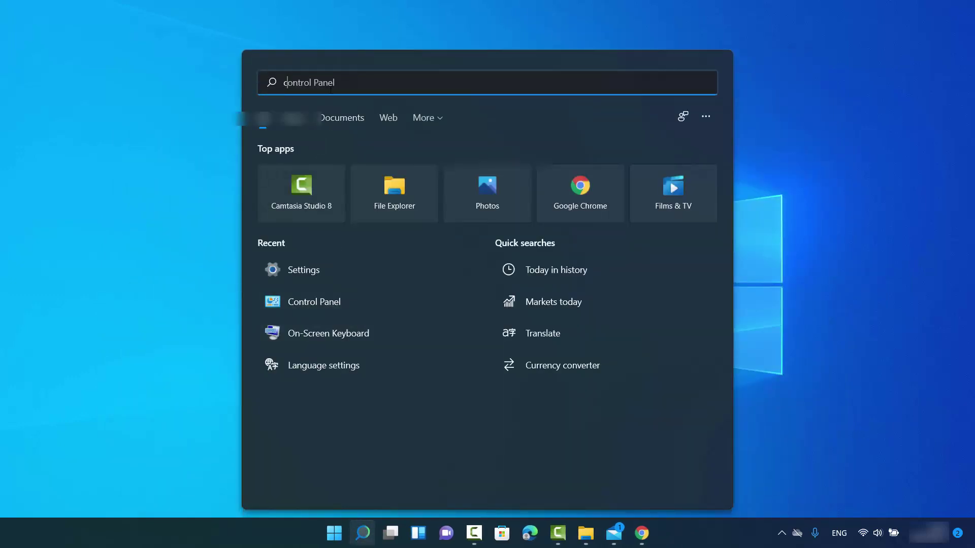
type("o")
left_click(316, 179)
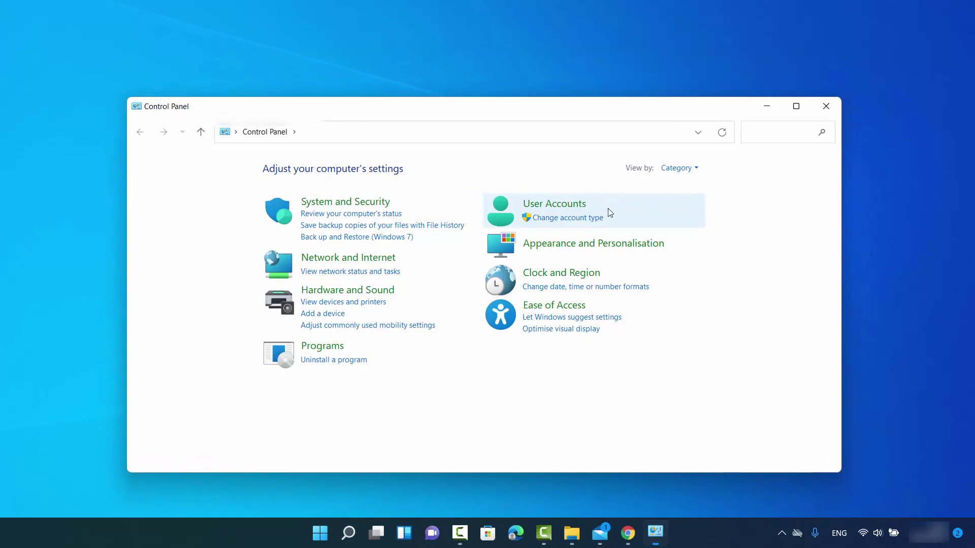
left_click(568, 222)
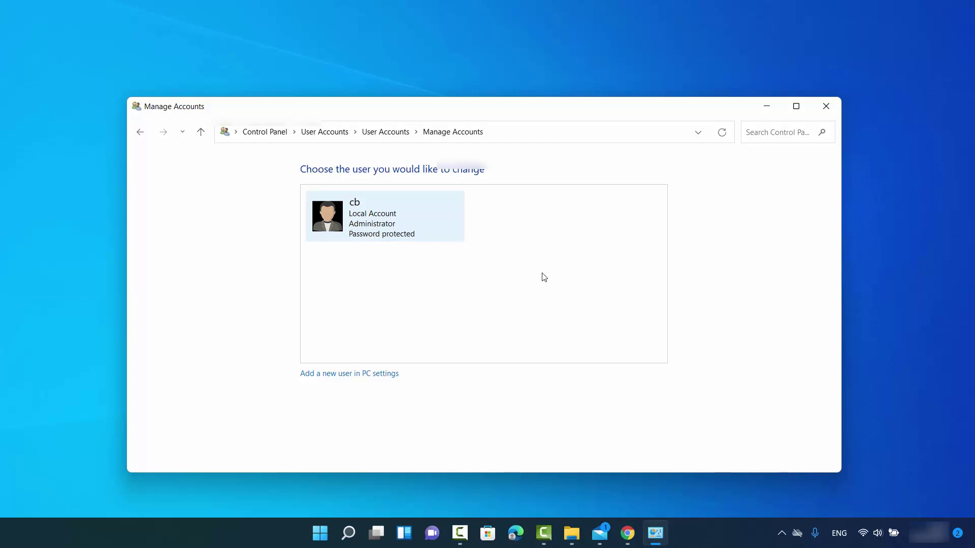
left_click(320, 532)
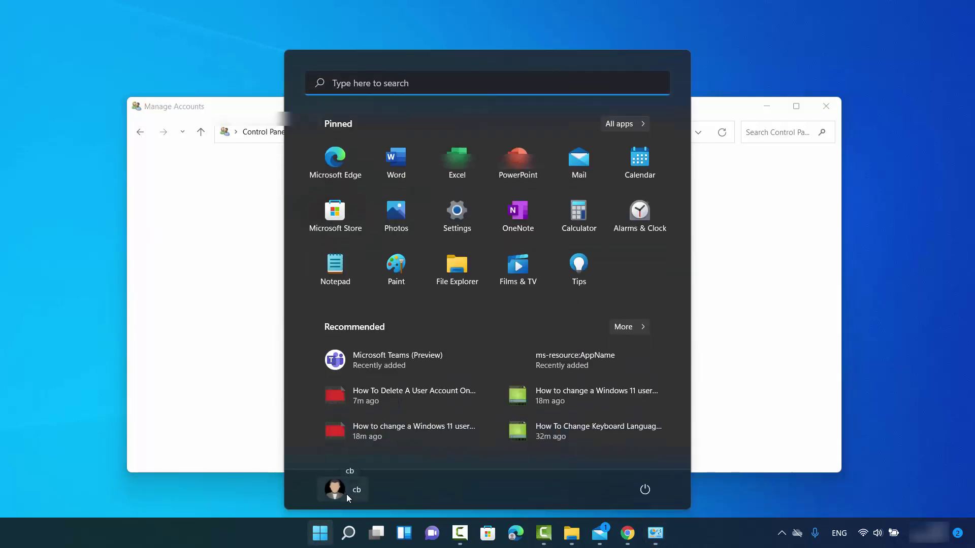
Dismiss the Start menu's account flyout and close Start, leaving Manage Accounts visible.
left_click(346, 495)
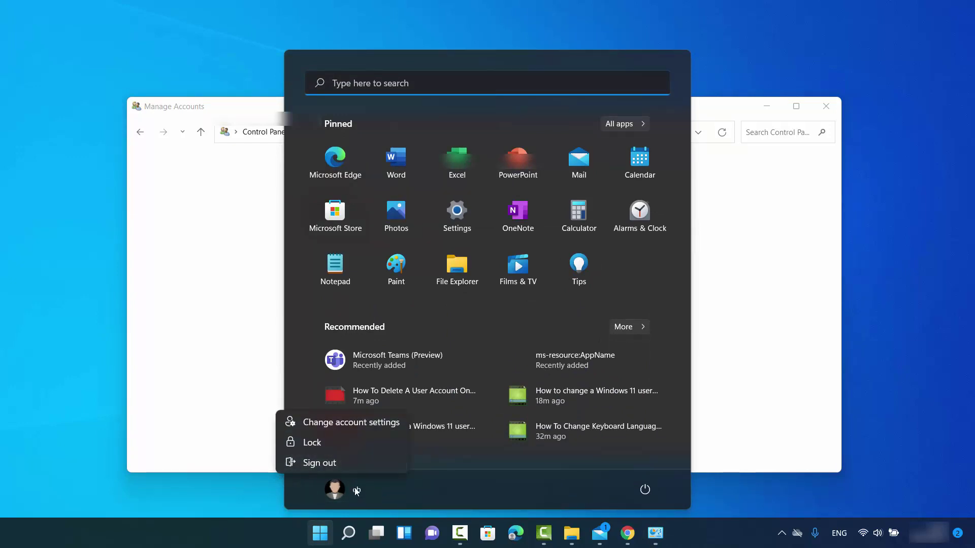
left_click(735, 426)
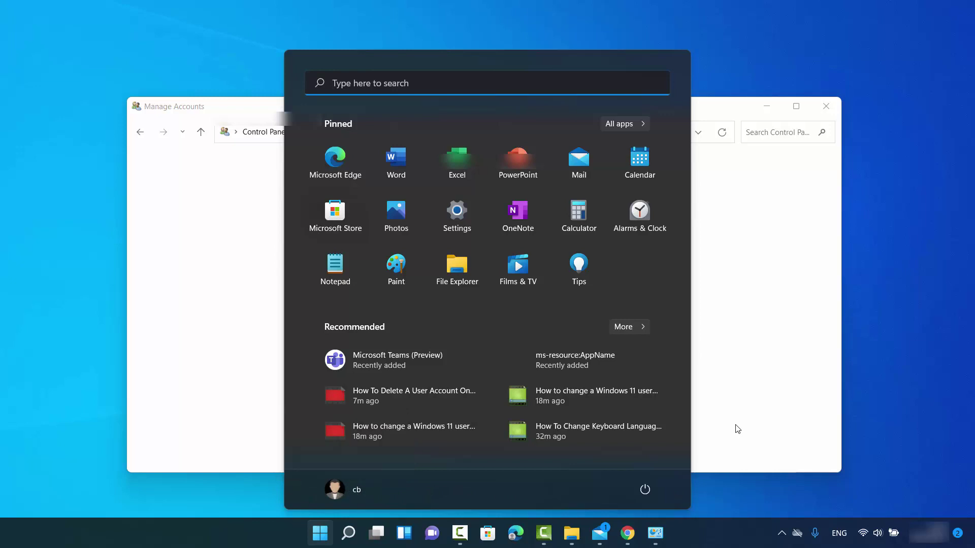
left_click(735, 410)
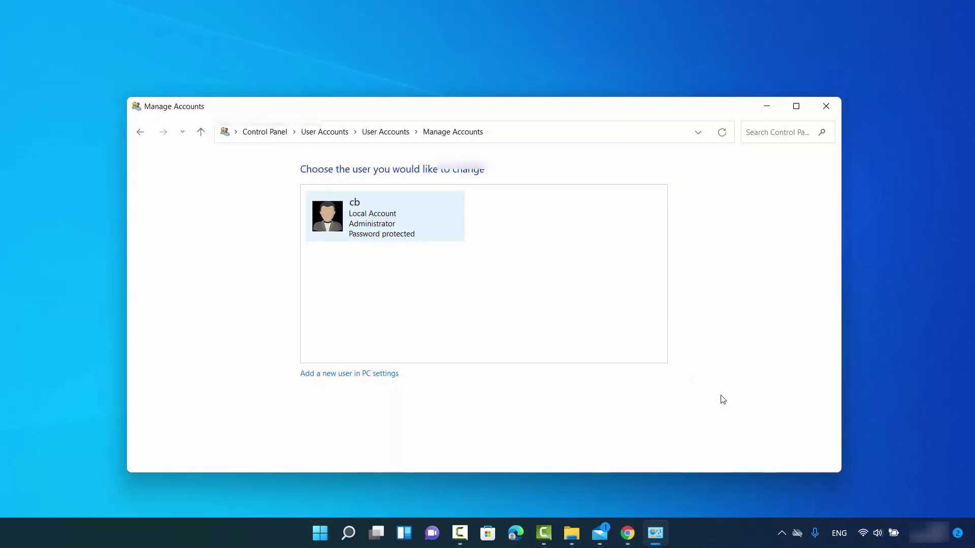
left_click(686, 491)
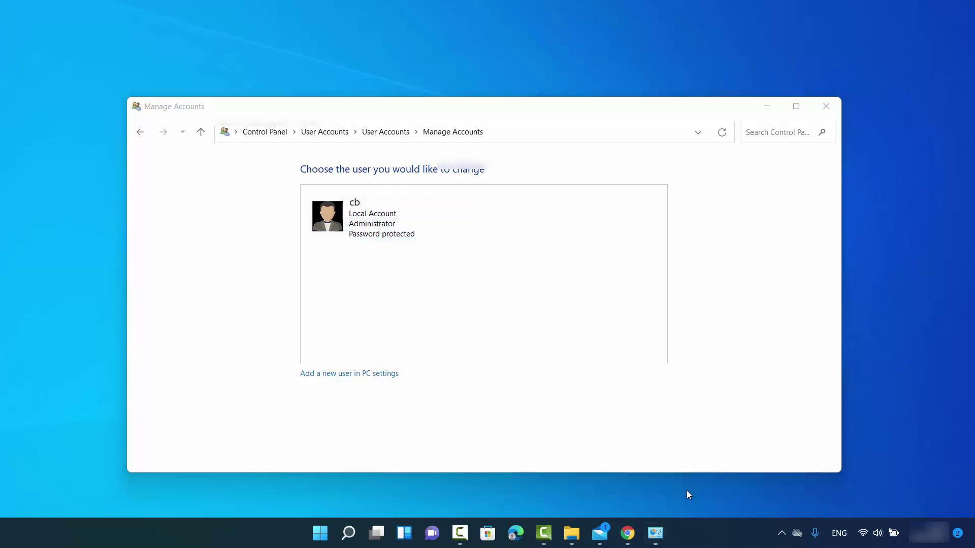